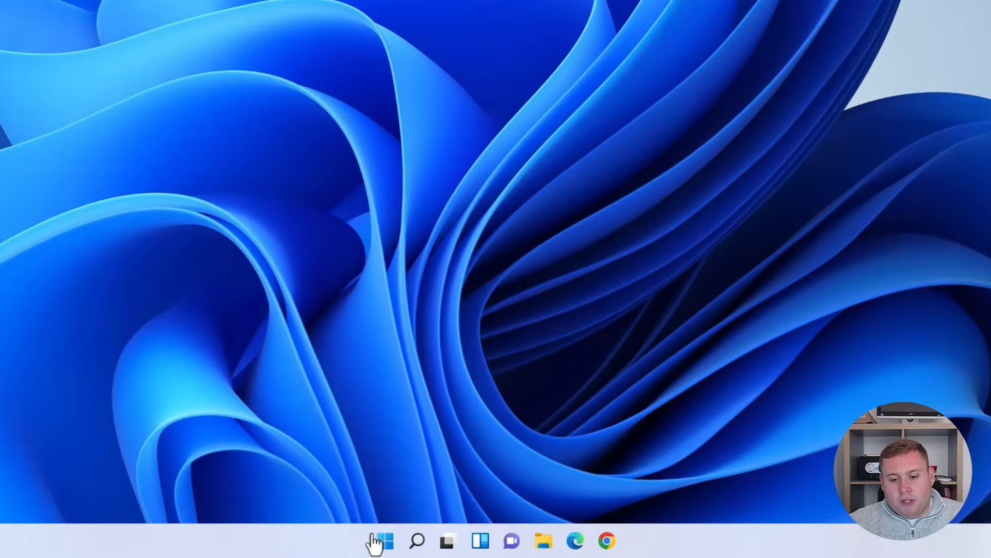
Step: Launch netplwiz from Start search, view the User Accounts dialog, then close it
{"action": "left_click", "coordinate": [385, 541]}
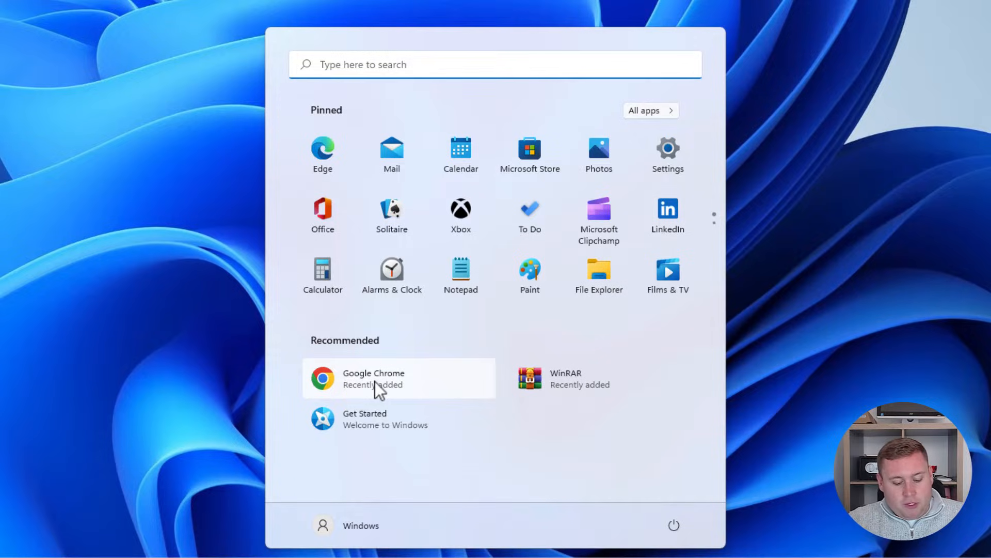
{"action": "type", "text": "netplwiz"}
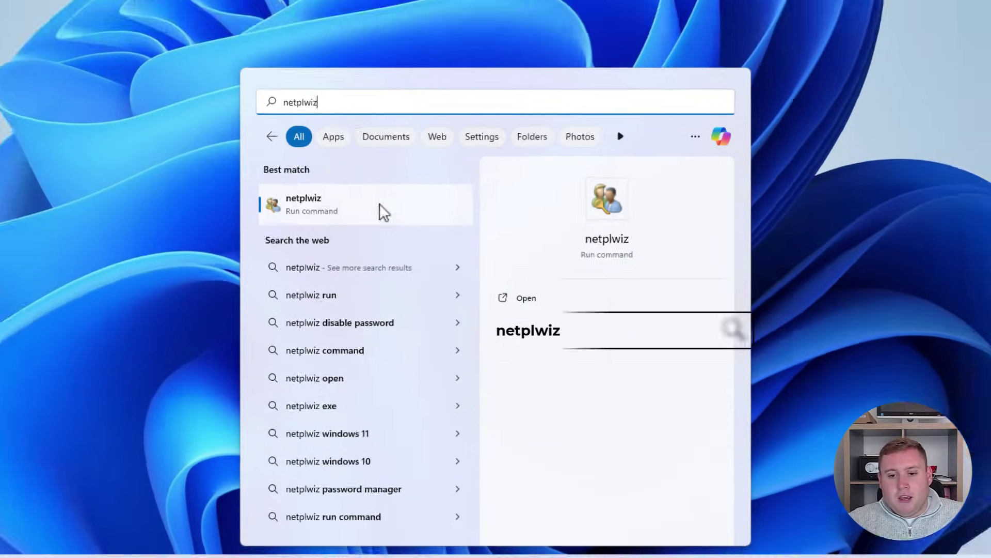
{"action": "left_click", "coordinate": [354, 176]}
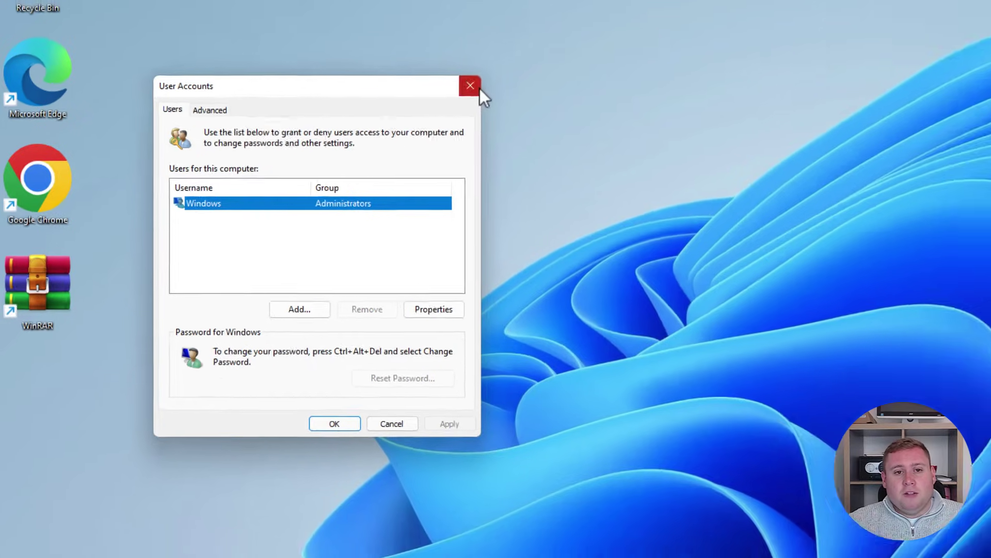
{"action": "left_click", "coordinate": [480, 89]}
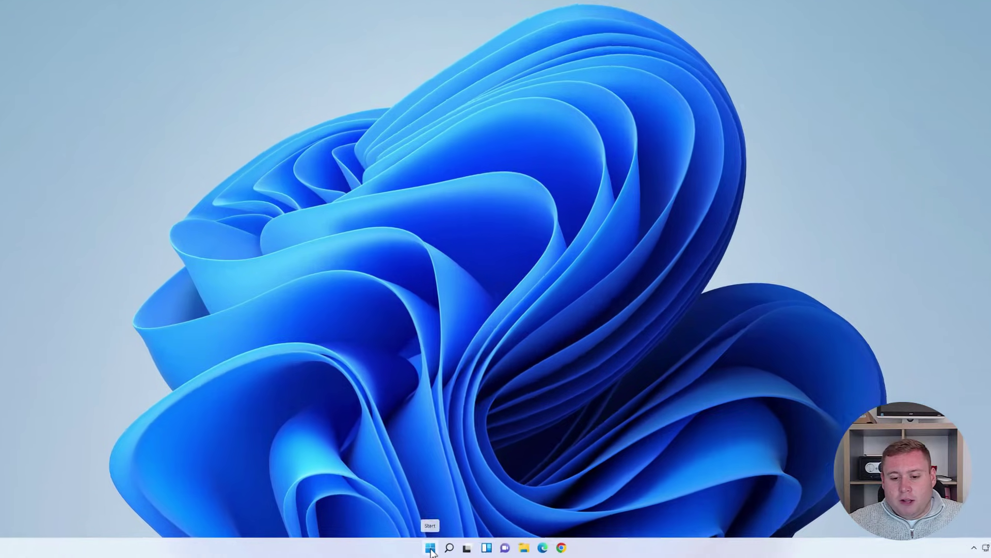
Step: Start Command Prompt as administrator from search and accept the UAC prompt
{"action": "left_click", "coordinate": [431, 547]}
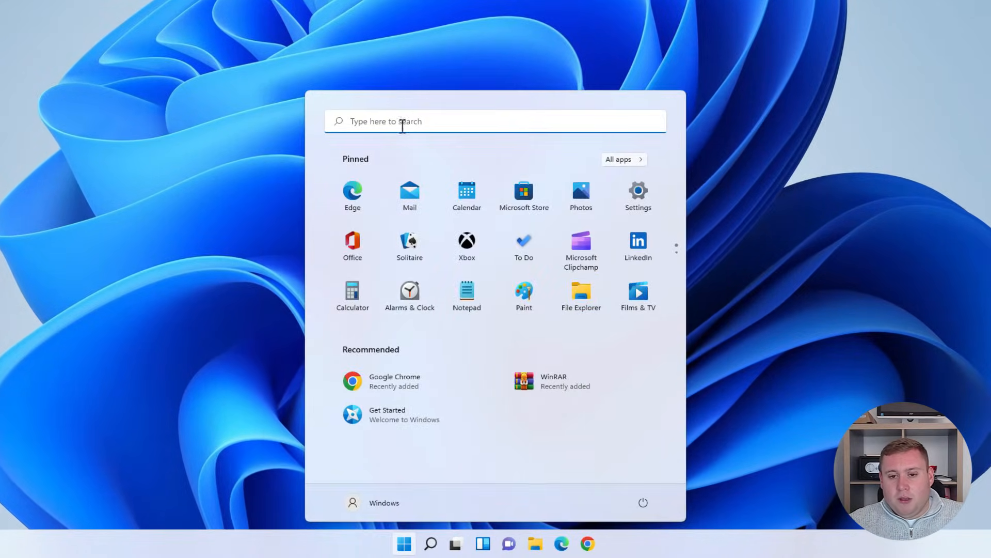
{"action": "left_click", "coordinate": [398, 117]}
{"action": "type", "text": "cmd"}
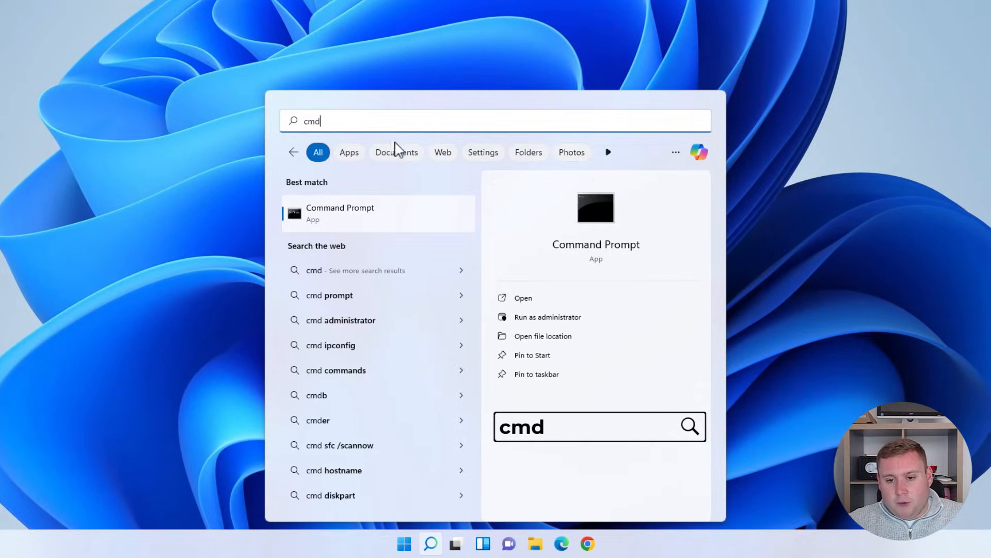
{"action": "left_click", "coordinate": [547, 317]}
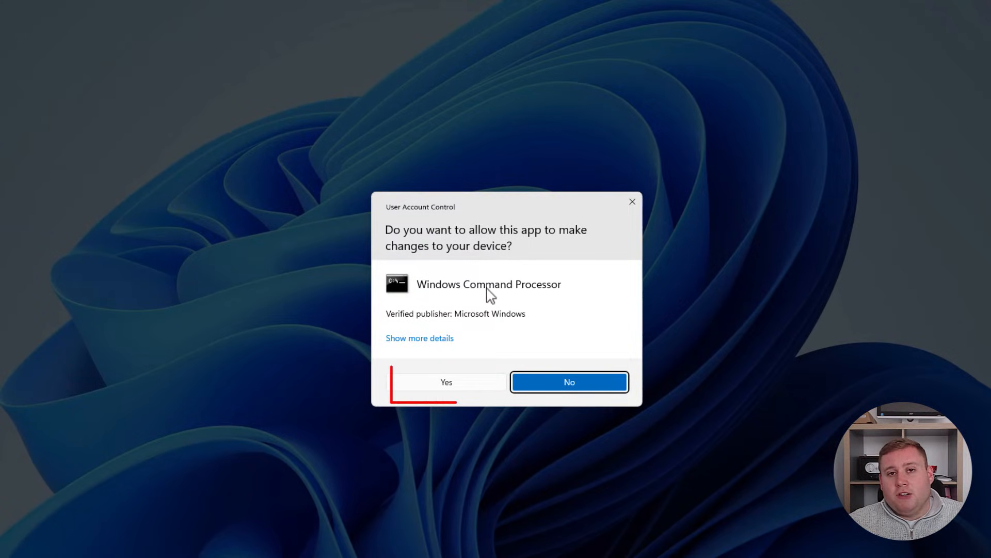
{"action": "left_click", "coordinate": [447, 382]}
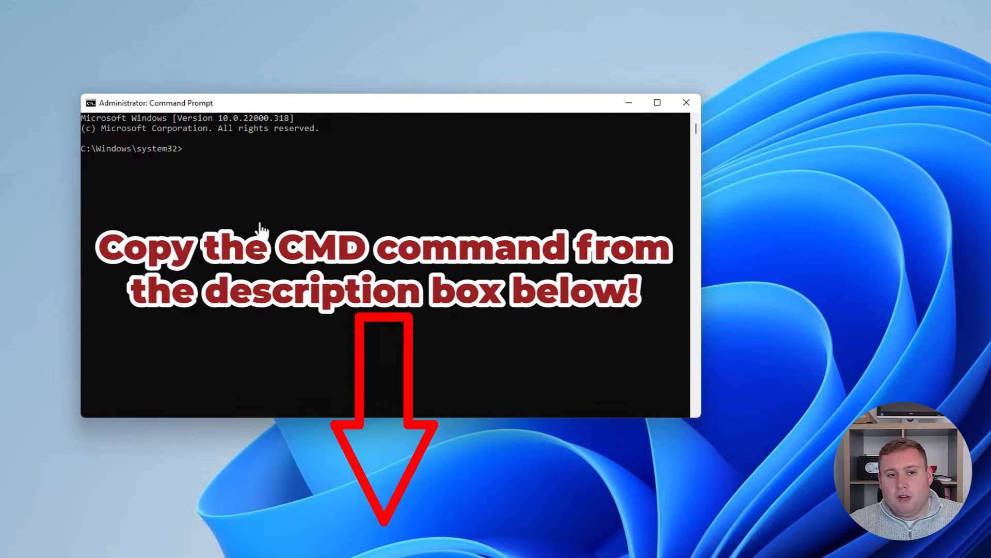
Step: Run the pasted reg ADD command setting DevicePasswordLessBuildVersion to 0
{"action": "type", "text": "reg ADD \"HKLM\\SOFTWARE\\Microsoft\\Windows NT\\CurrentVersion\\PasswordLess\\Device\" /v DevicePasswordLessBuildVersion /t REG_DWORD /d 0 /f"}
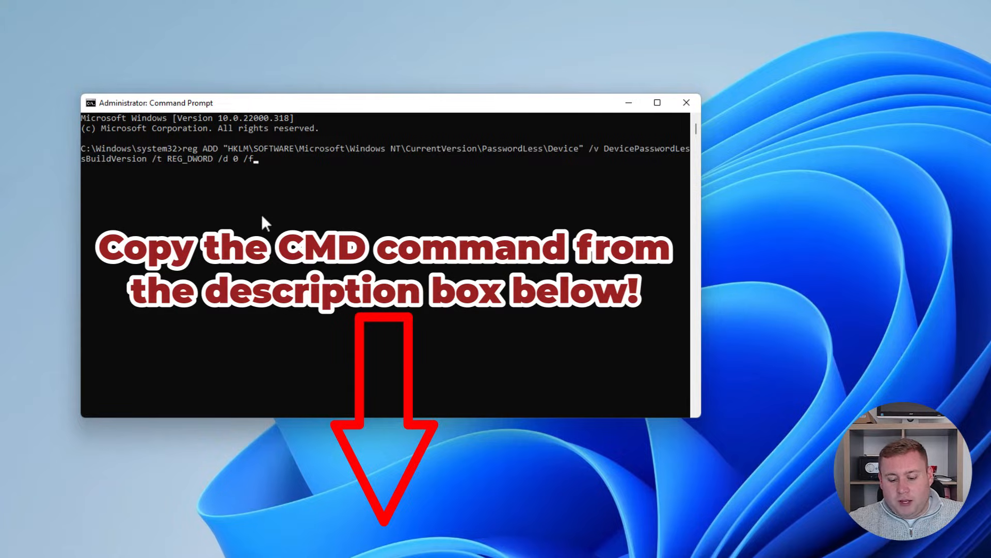
{"action": "key", "text": "Return"}
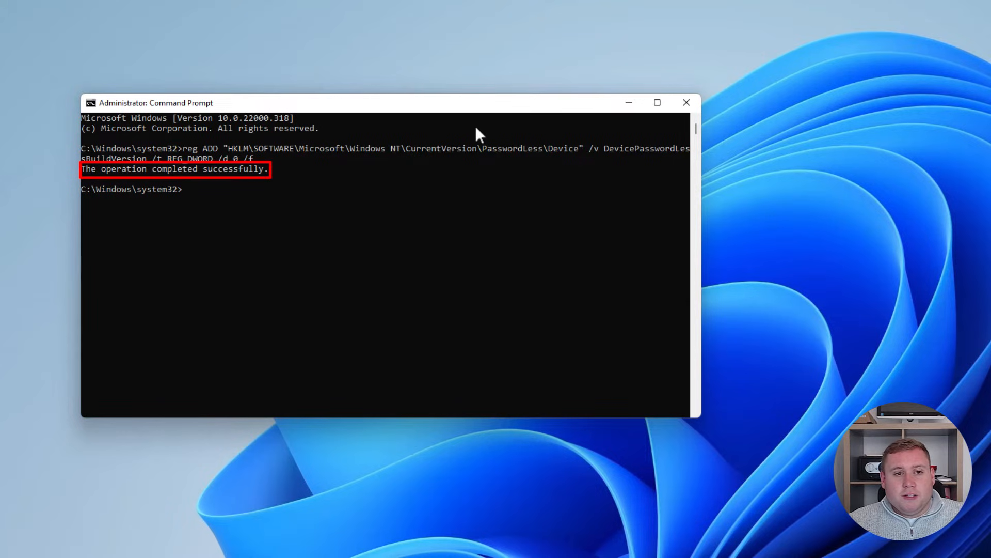
Step: Close Command Prompt and relaunch netplwiz to reopen User Accounts
{"action": "left_click", "coordinate": [687, 103]}
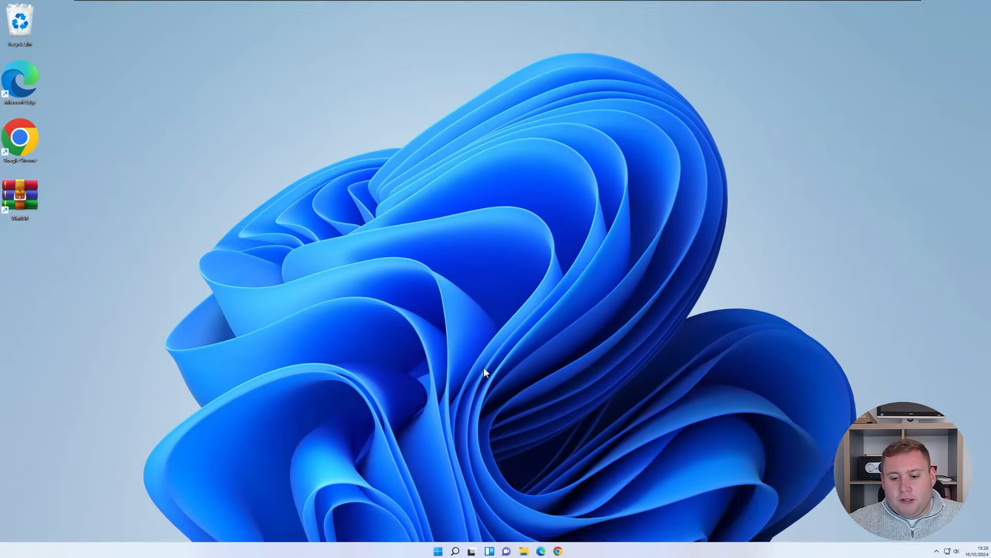
{"action": "left_click", "coordinate": [439, 548]}
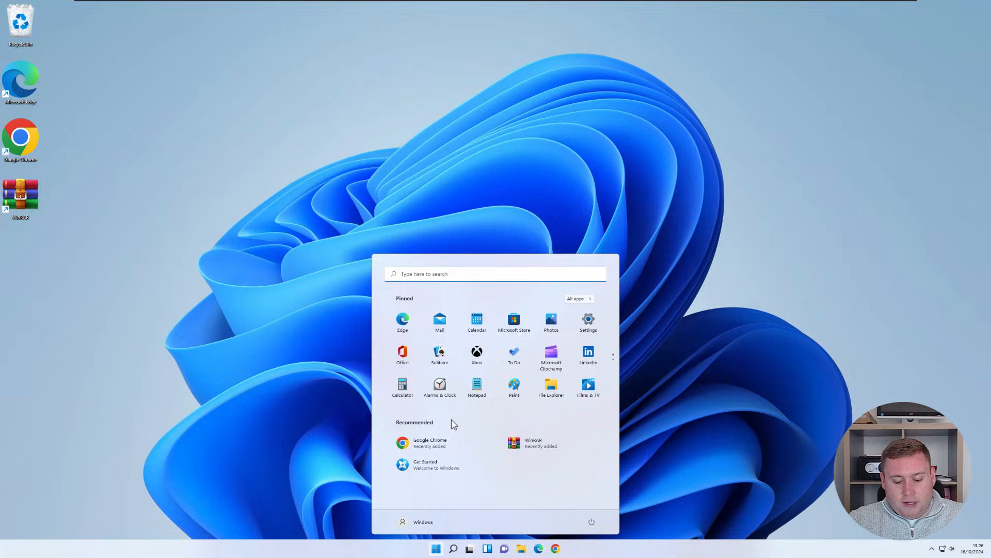
{"action": "type", "text": "netplwiz"}
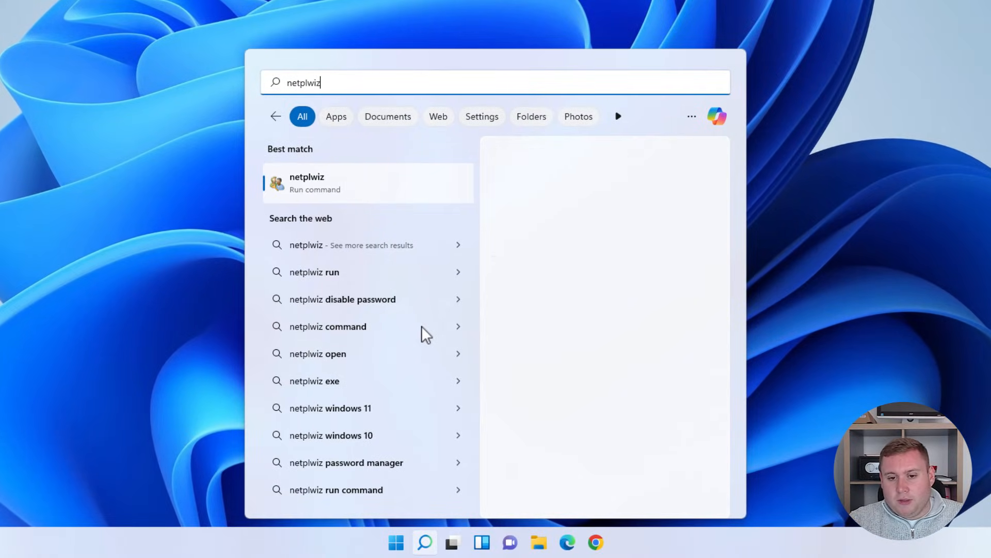
{"action": "left_click", "coordinate": [358, 186]}
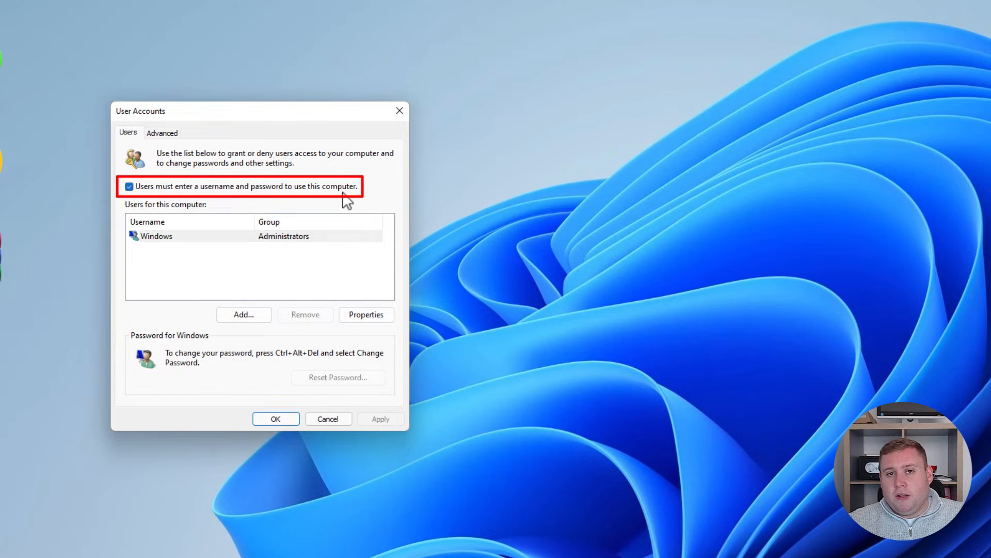
Step: Uncheck 'Users must enter a username and password', confirm the account password, and save
{"action": "left_click", "coordinate": [130, 187]}
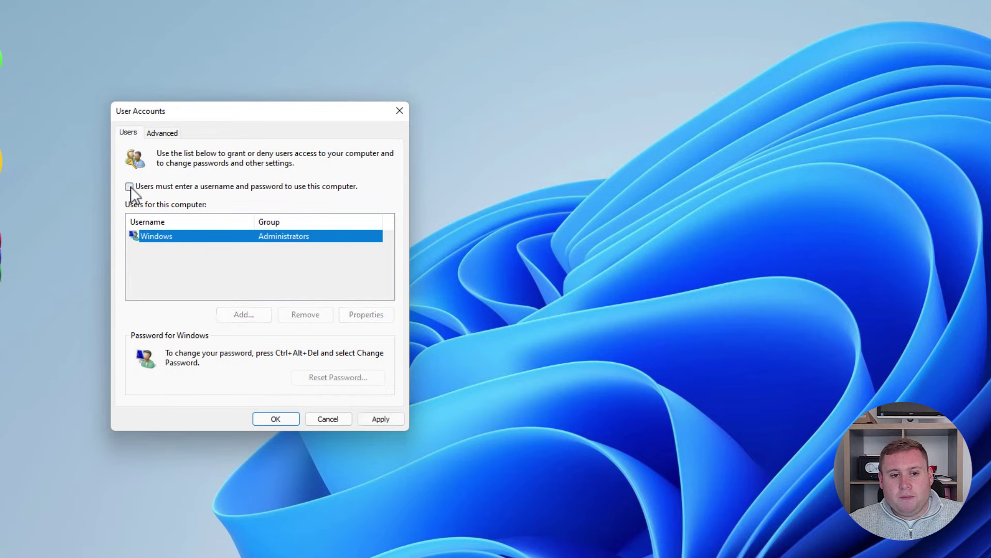
{"action": "left_click", "coordinate": [382, 420]}
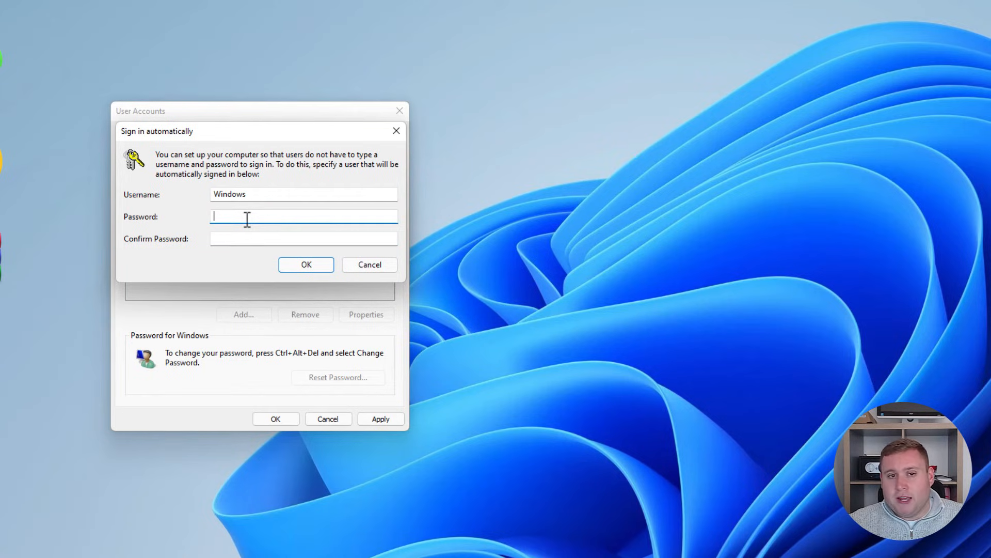
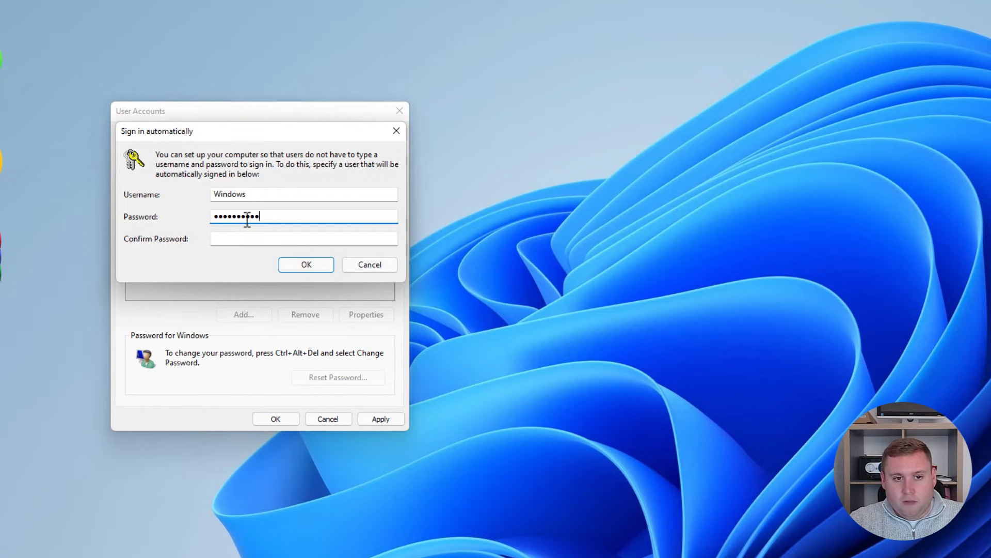
{"action": "key", "text": "Tab"}
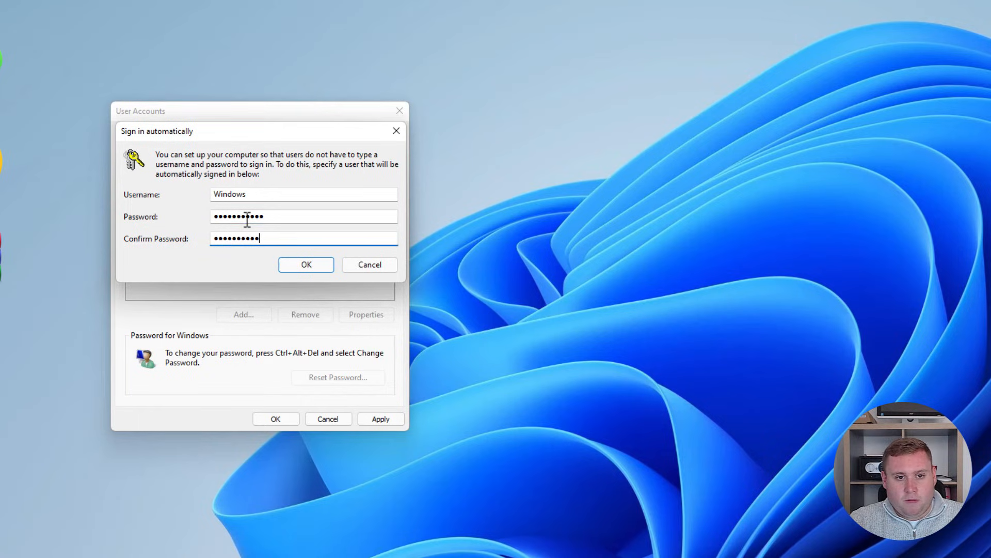
{"action": "key", "text": "Return"}
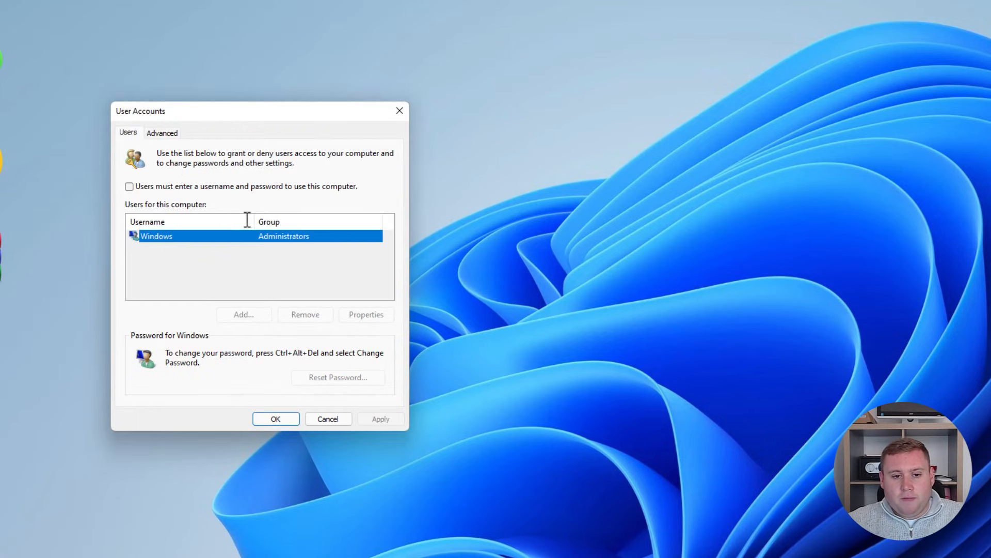
{"action": "left_click", "coordinate": [284, 414]}
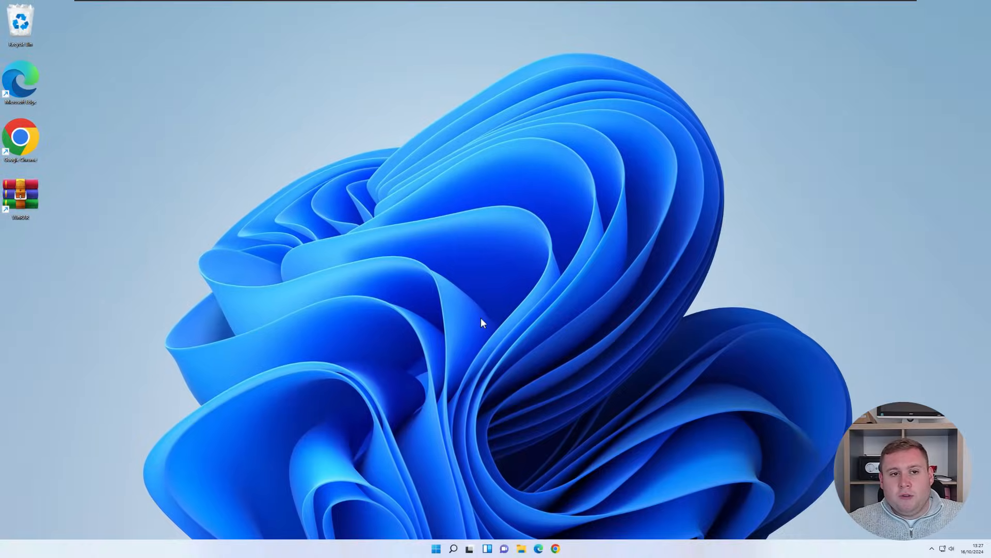